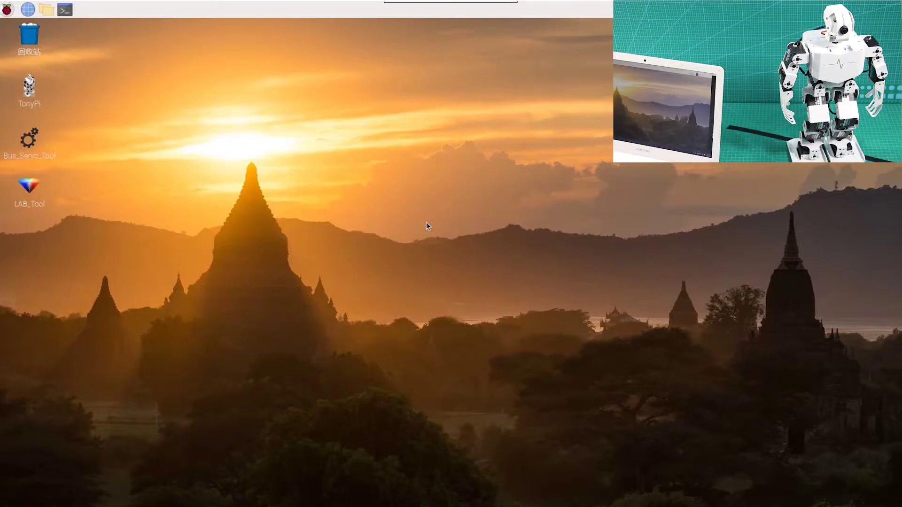
Open a terminal and change to the TonyPi/Functions/ directory
click(65, 9)
text(cd To)
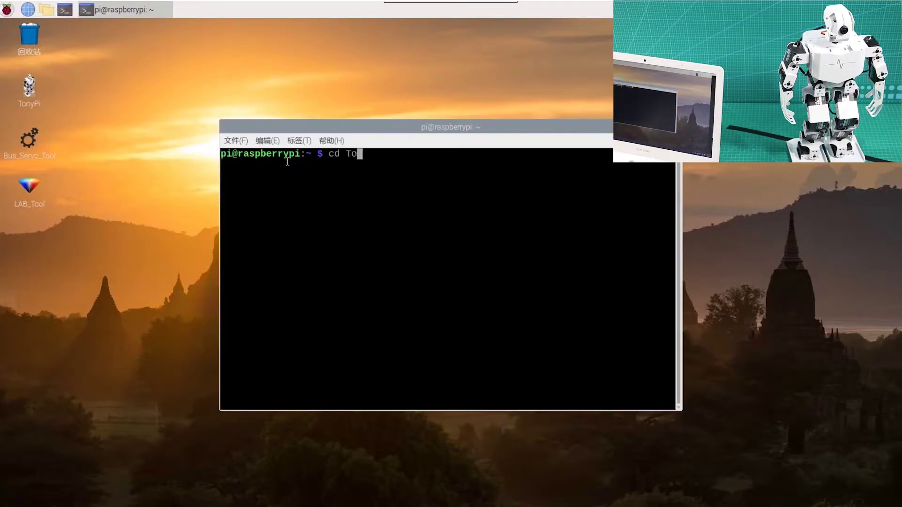
text(nyPi/Functions/)
key(Return)
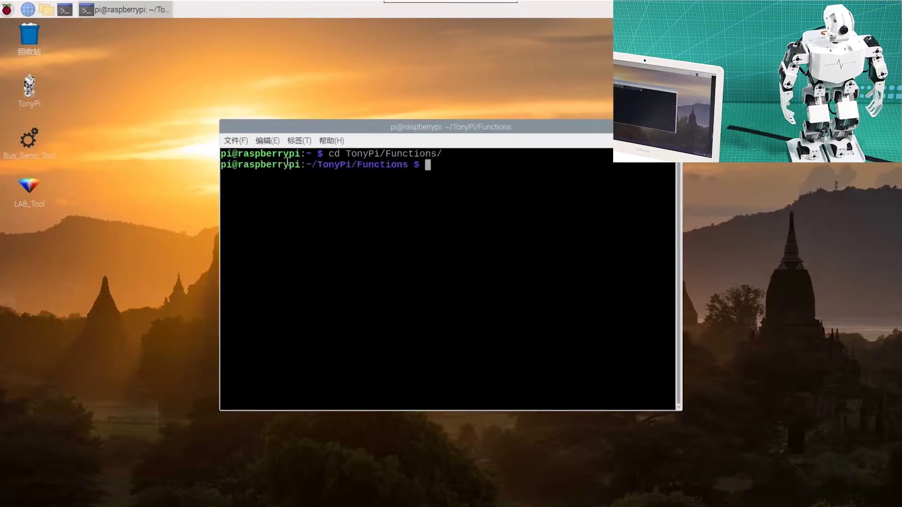
Run VisualPatrol.py with sudo python3 to start line following with the default target color
text(sudo python3 Vi)
key(Tab)
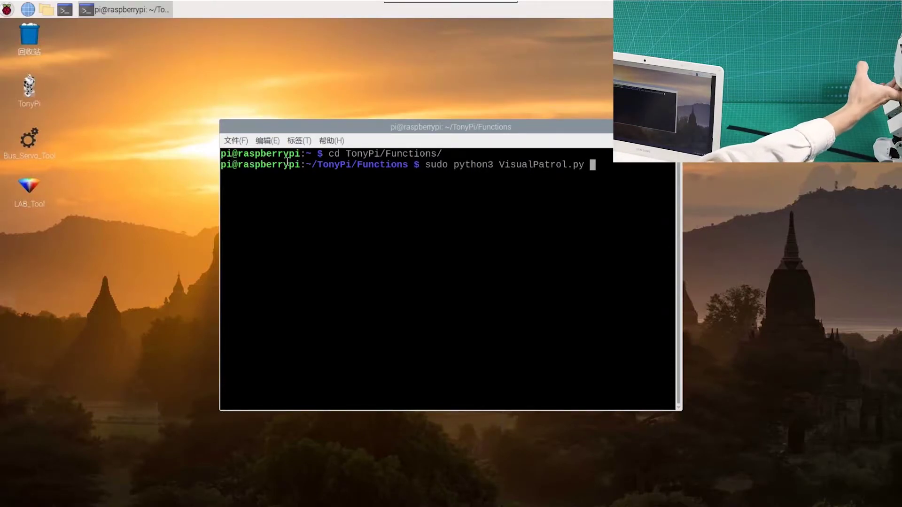
key(Return)
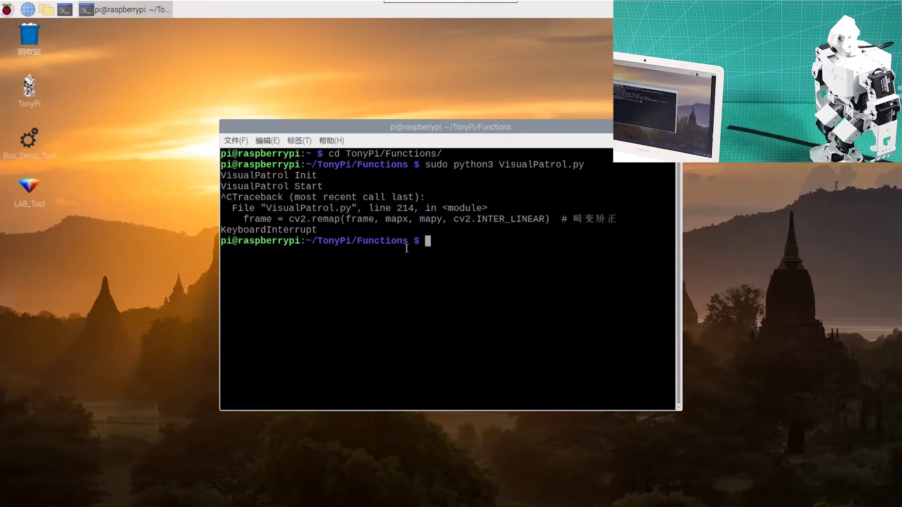
Open VisualPatrol.py for editing in vi with sudo
text(sudo vi Vi)
key(Tab)
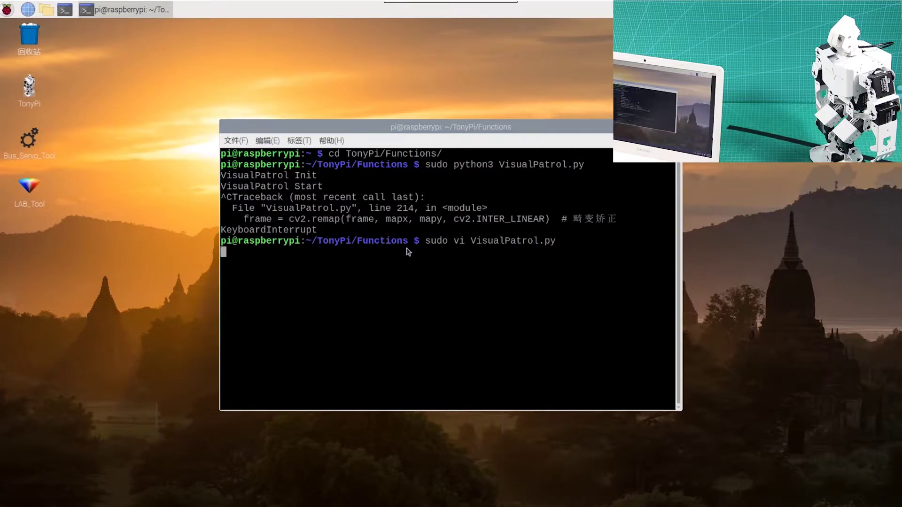
key(Return)
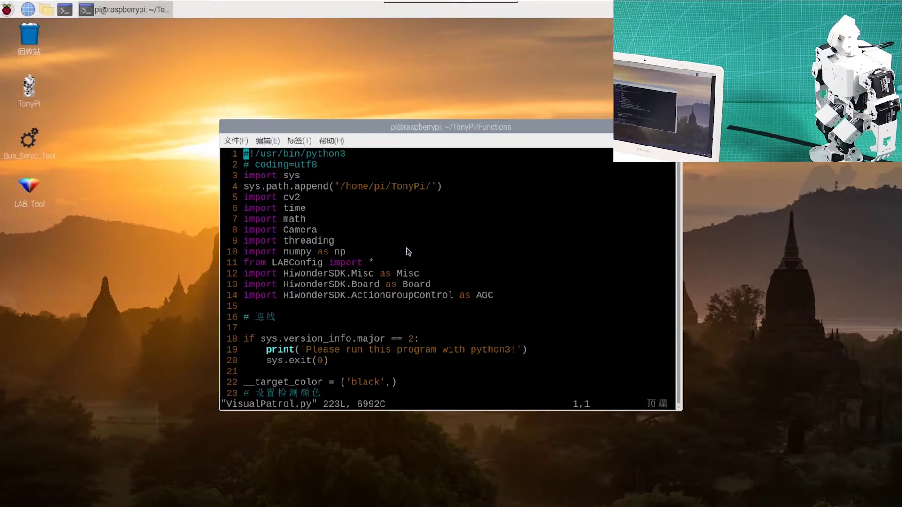
Change the __target_color value on line 206 from 'black' to 'red'
text(206G)
key(shift+g)
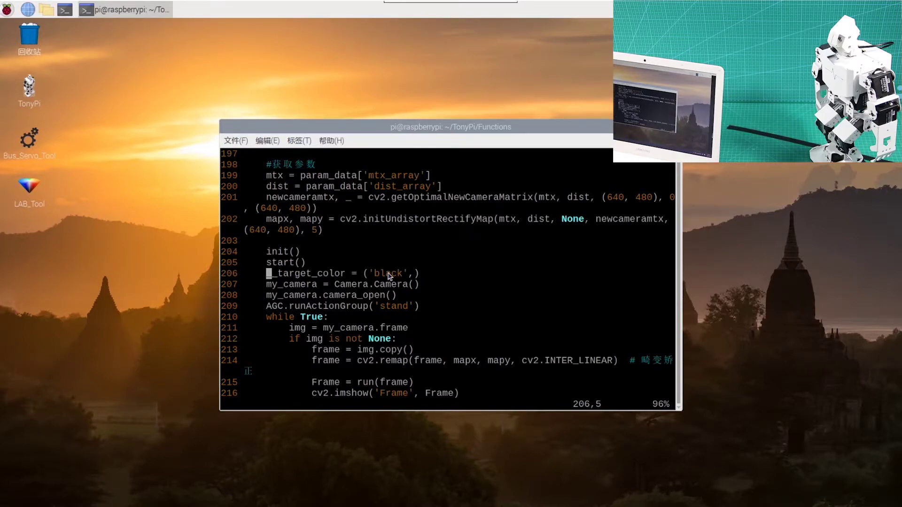
key(i)
key(Right)
key(Right)
key(Right)
key(Right)
key(Right)
key(Right)
key(Right)
key(Right)
key(Right)
key(Right)
key(Right)
key(Right)
key(Right)
key(Right)
key(Right)
key(Right)
key(Right)
key(Right)
key(Right)
key(Right)
key(Right)
key(Right)
key(Right)
key(BackSpace)
key(BackSpace)
key(BackSpace)
key(BackSpace)
key(BackSpace)
text(red)
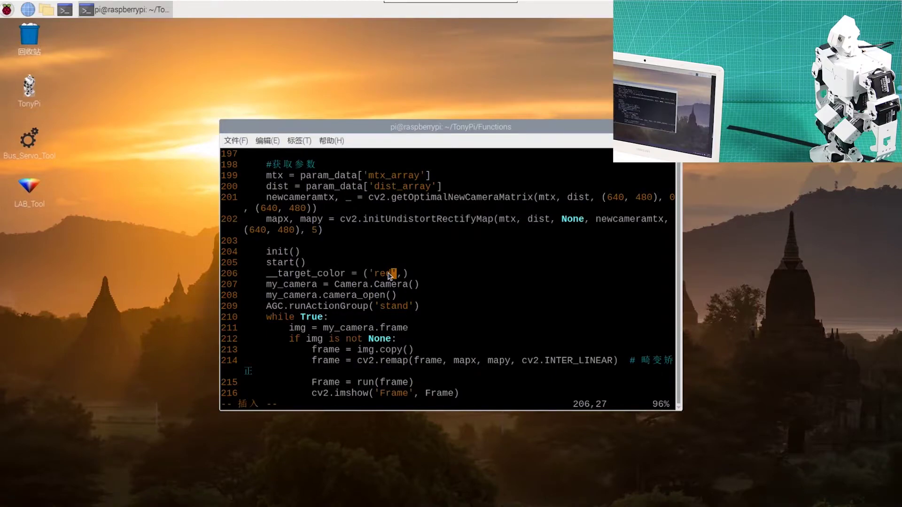
Save the edited VisualPatrol.py and quit vi
key(Escape)
text(:wq)
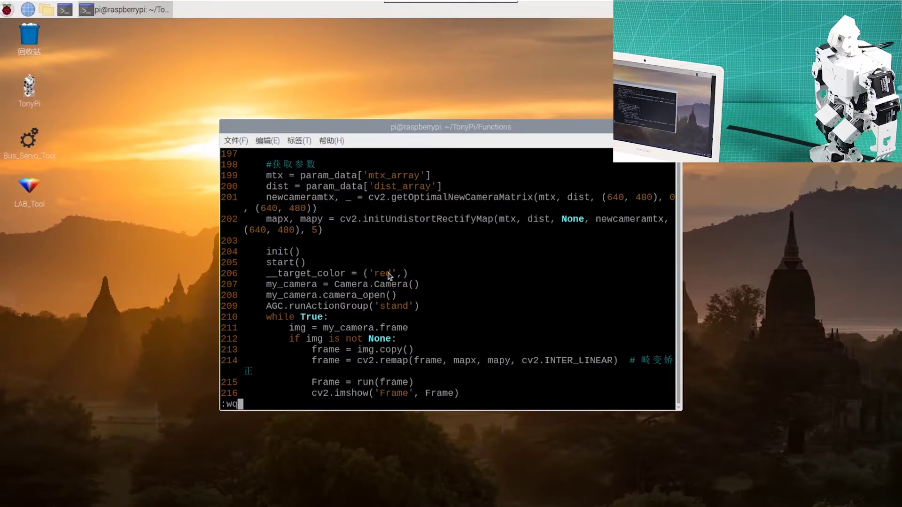
key(Return)
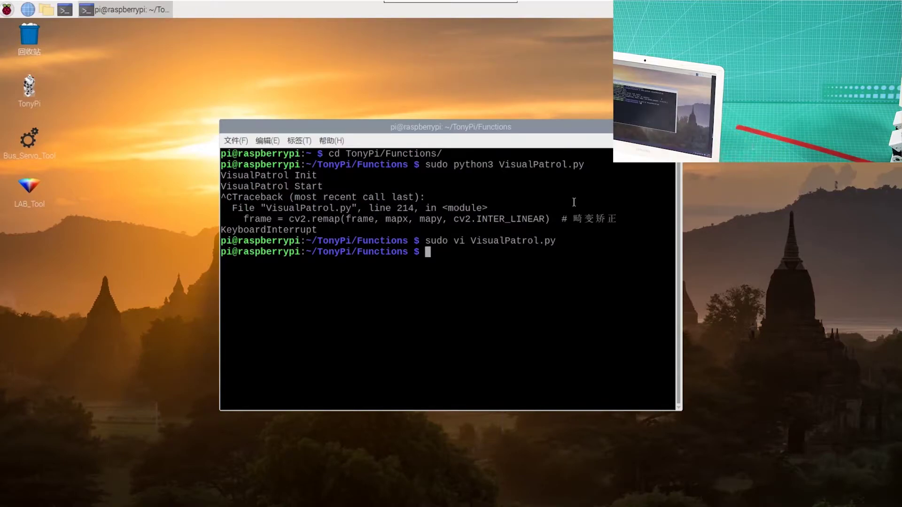
Run the modified VisualPatrol.py with sudo python3 to make the robot follow the red line
text(sudo python3 Vi)
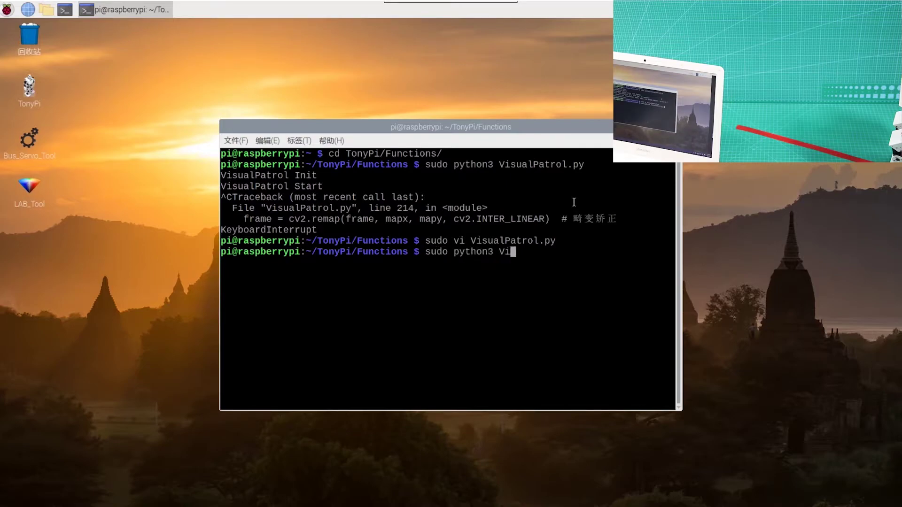
key(Tab)
key(Return)
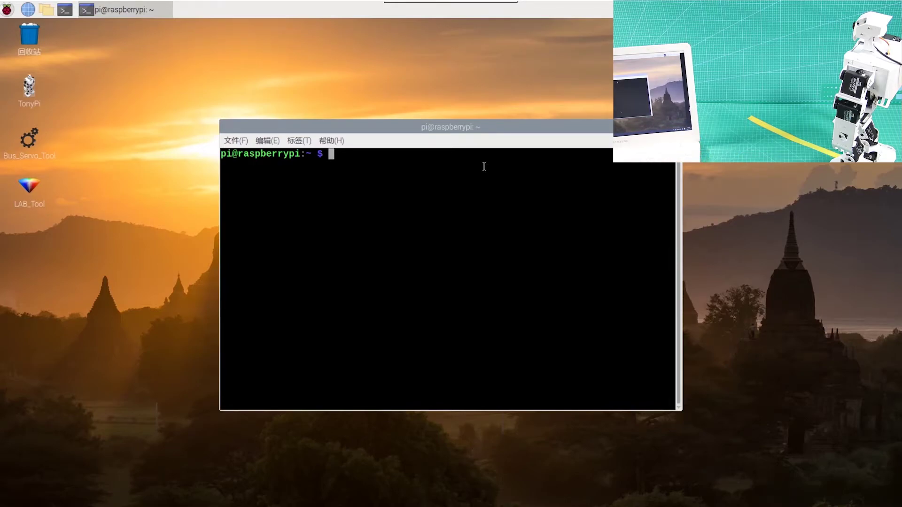
Open TonyPi/LABConfig.py in vim with sudo to review the color ranges, and close it with :wq
text(sudo vim TonyPi/F)
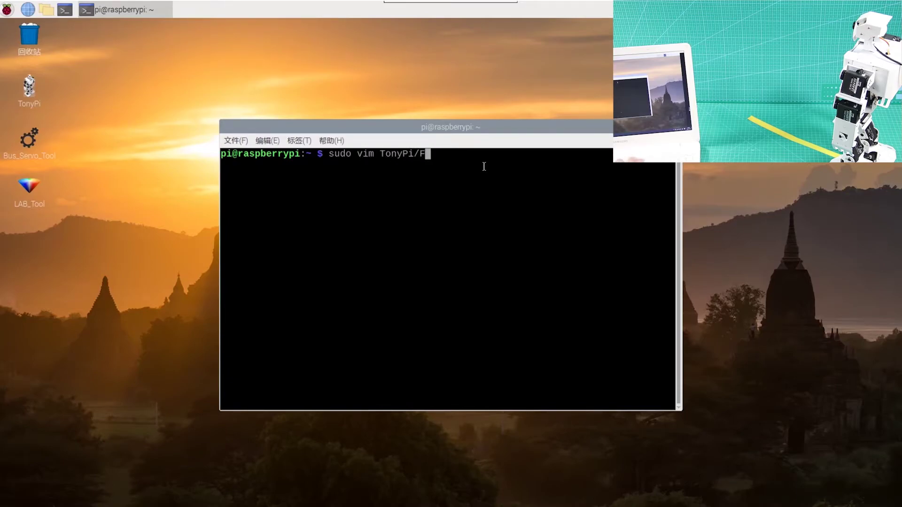
key(BackSpace)
text(LA)
key(Tab)
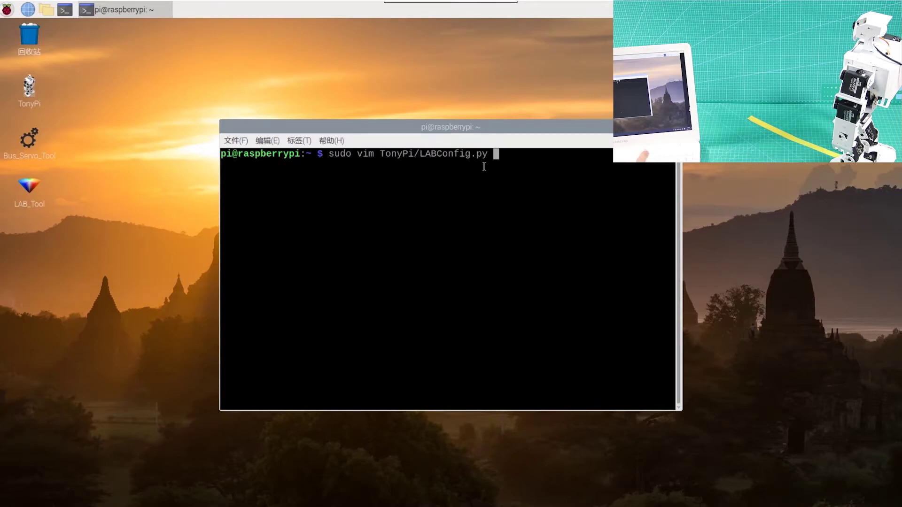
key(Return)
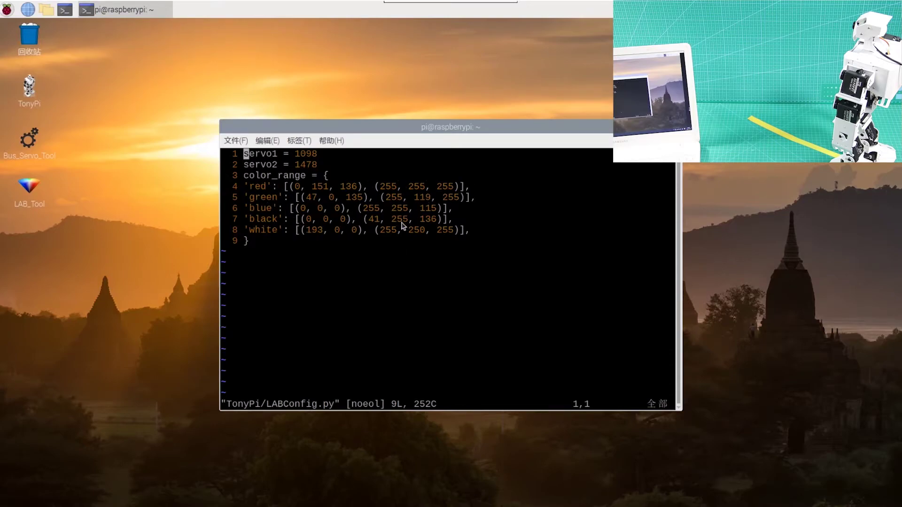
text(:wq)
key(Return)
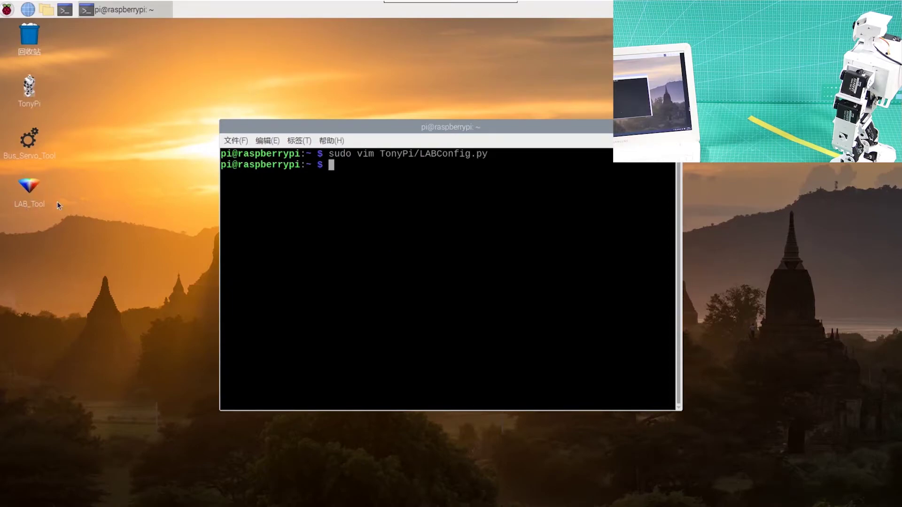
Execute LAB_Tool from the desktop and connect it to the robot's camera
double_click(30, 188)
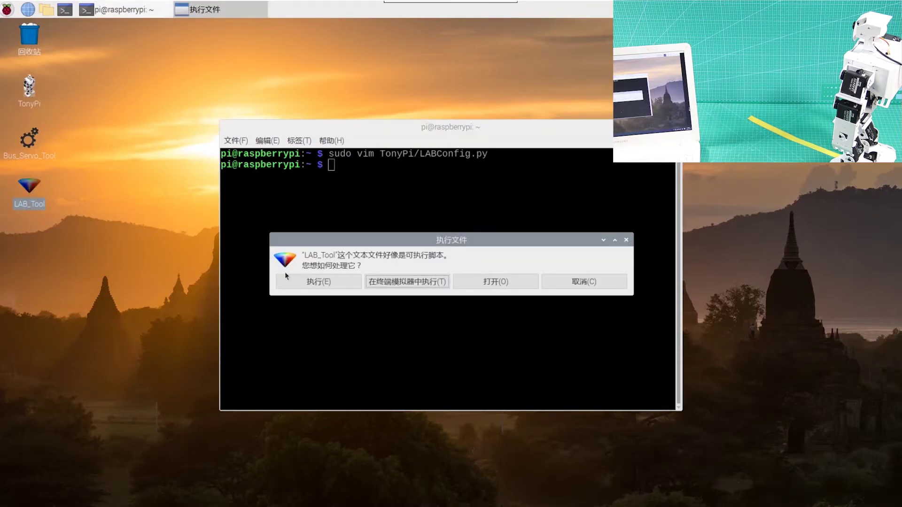
click(306, 281)
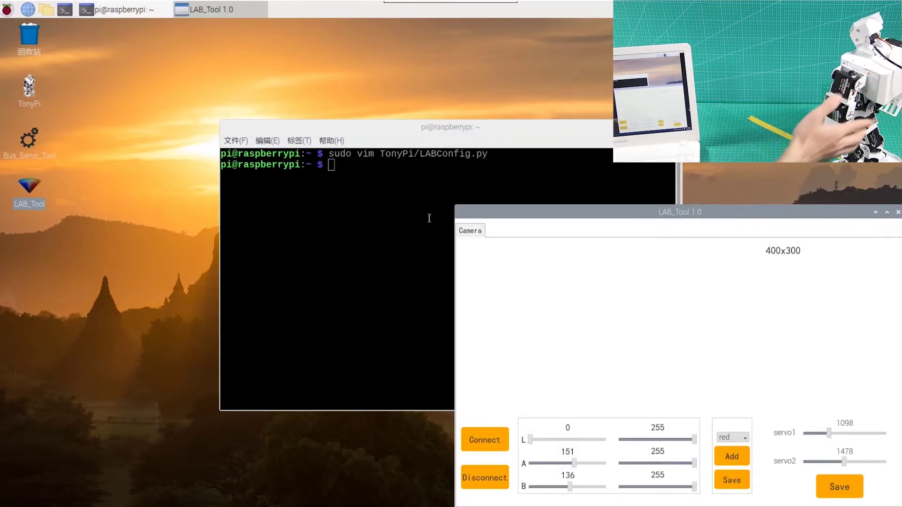
click(478, 442)
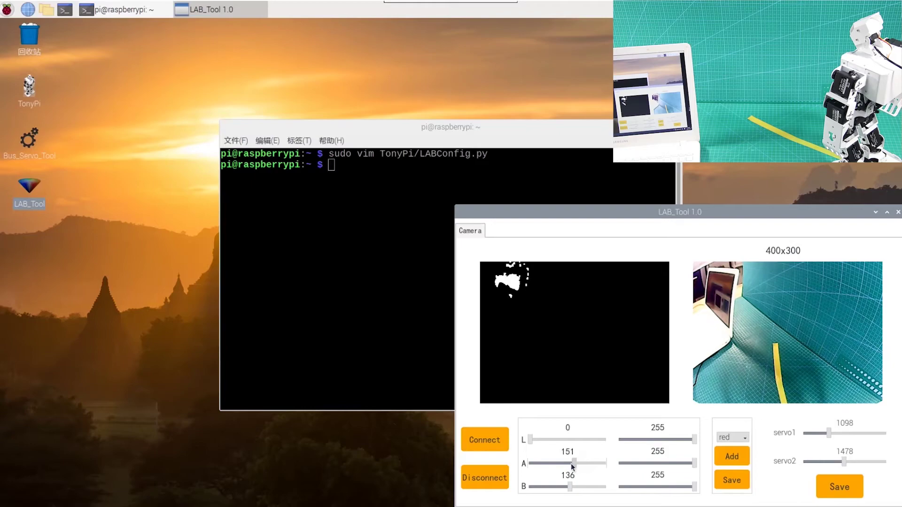
Save the red color thresholds with a minimum A of 101 and a minimum B of 177, and disconnect the camera
drag(571, 464, 560, 464)
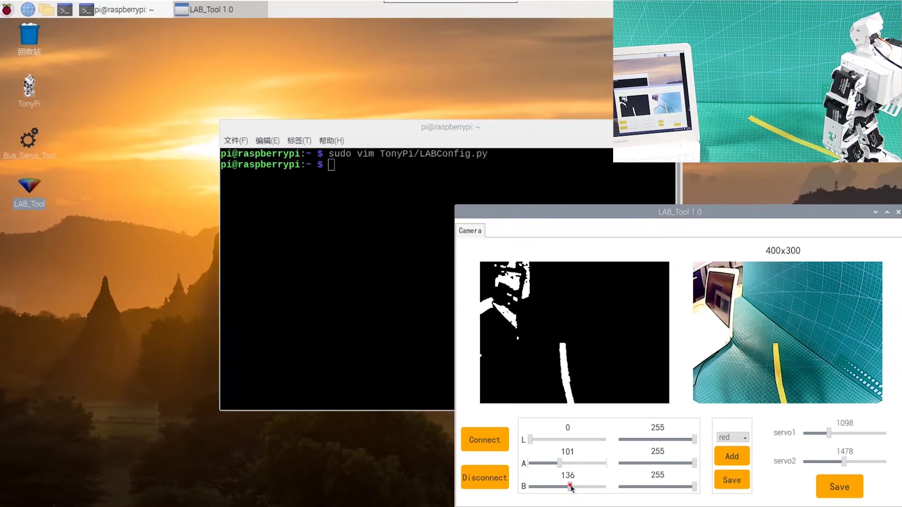
drag(571, 487, 583, 488)
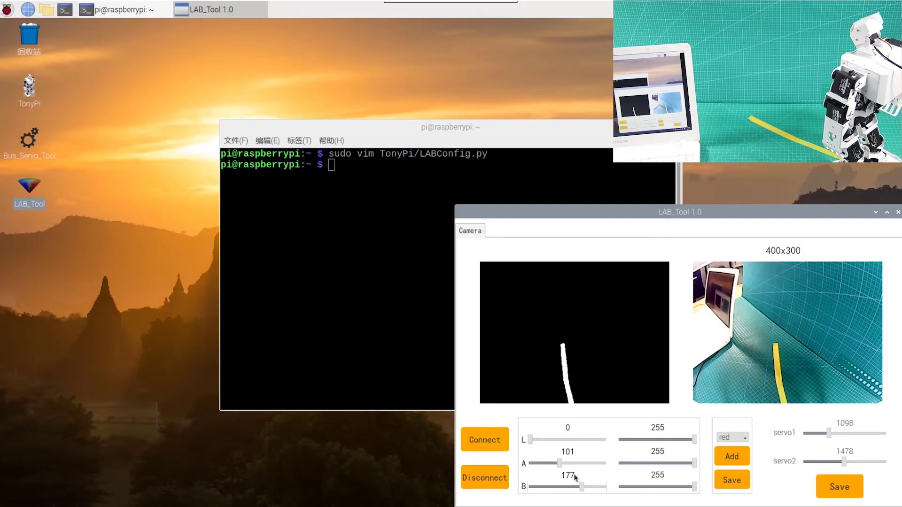
click(736, 483)
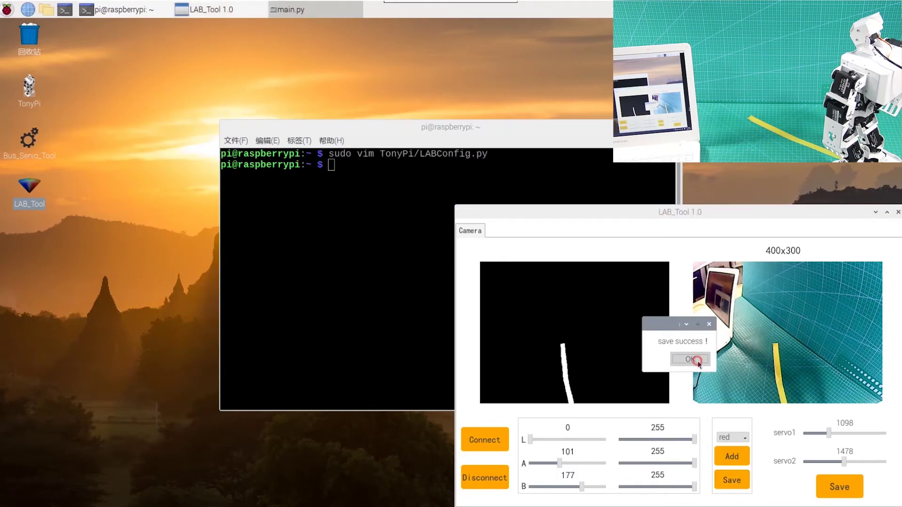
click(698, 360)
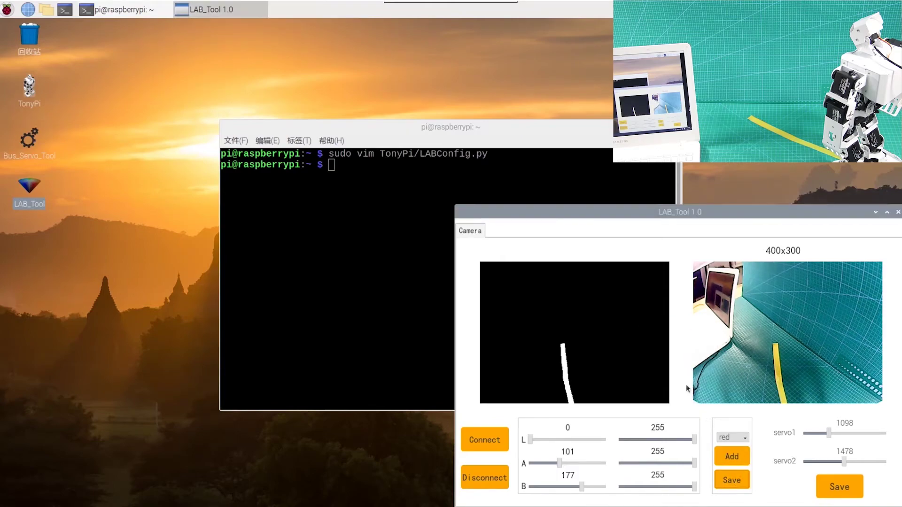
click(504, 477)
Reopen TonyPi/LABConfig.py in the terminal to check the saved red range, and quit vim without saving
click(407, 188)
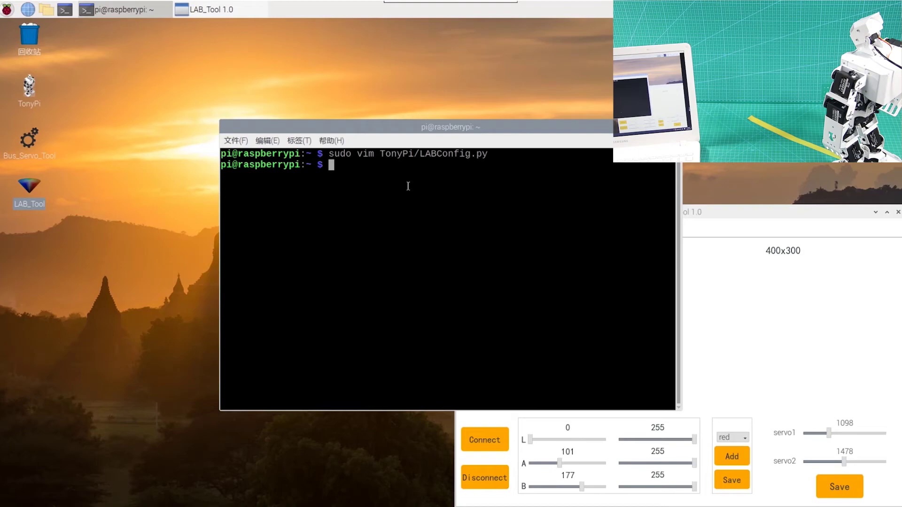
key(Up)
key(Return)
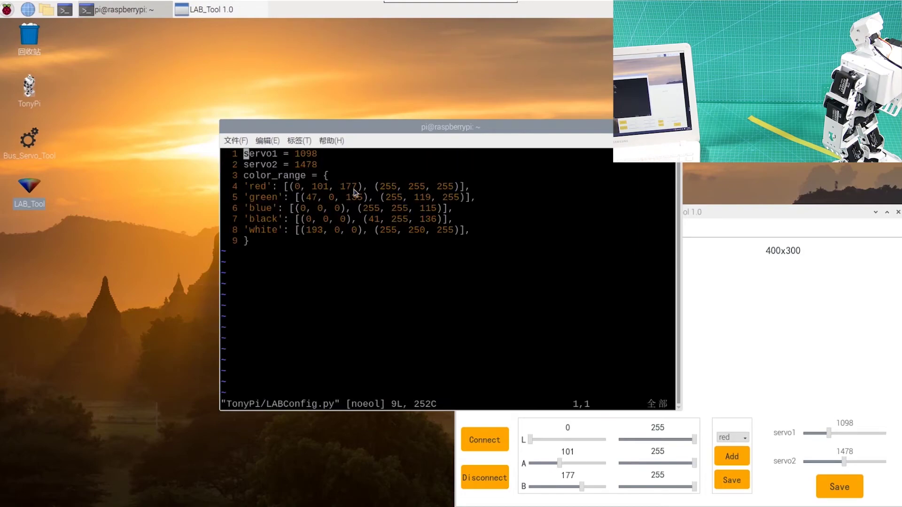
text(:q!)
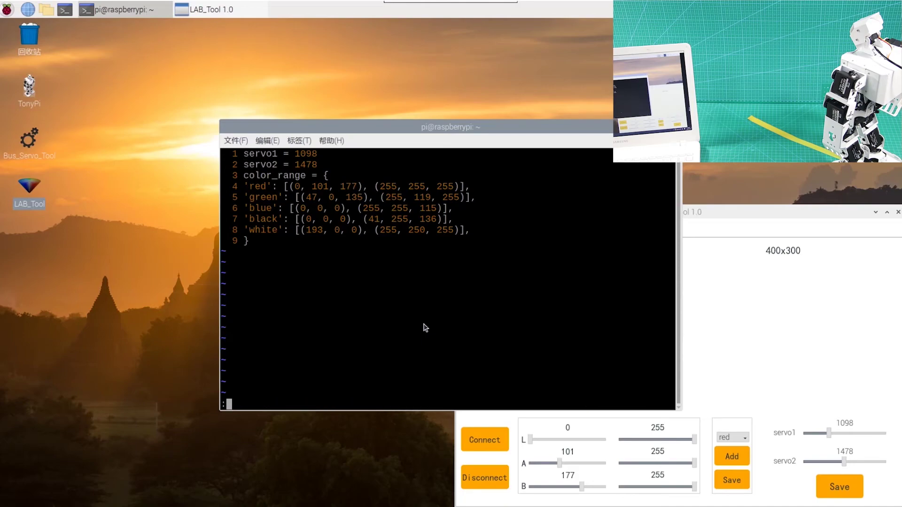
key(Return)
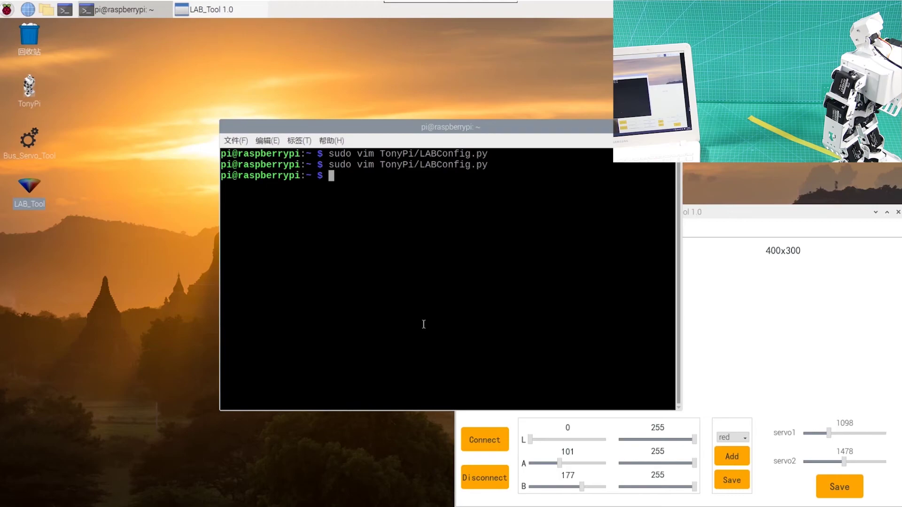
Enter the command sudo TonyPi/Functions/VisualPatrol.py from the home directory to start line following
text(sudo TonyPi)
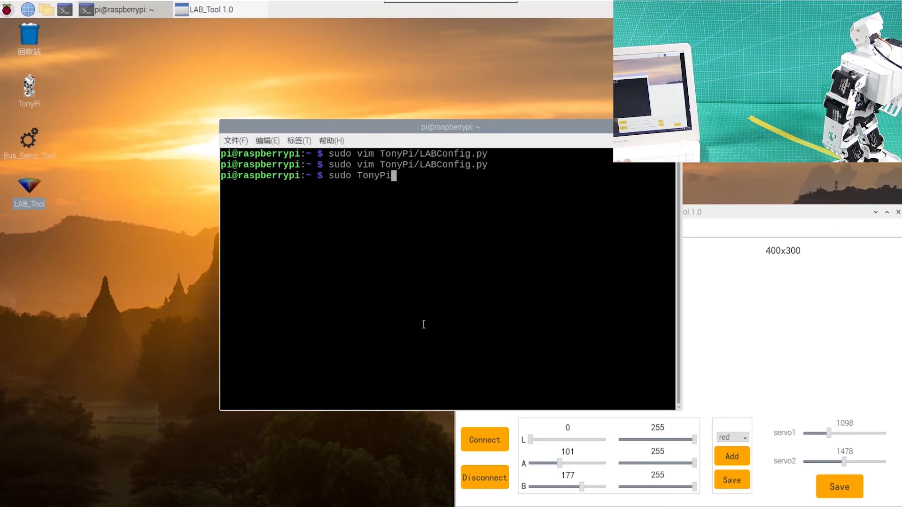
text(/Functions/VisualPatrol.py)
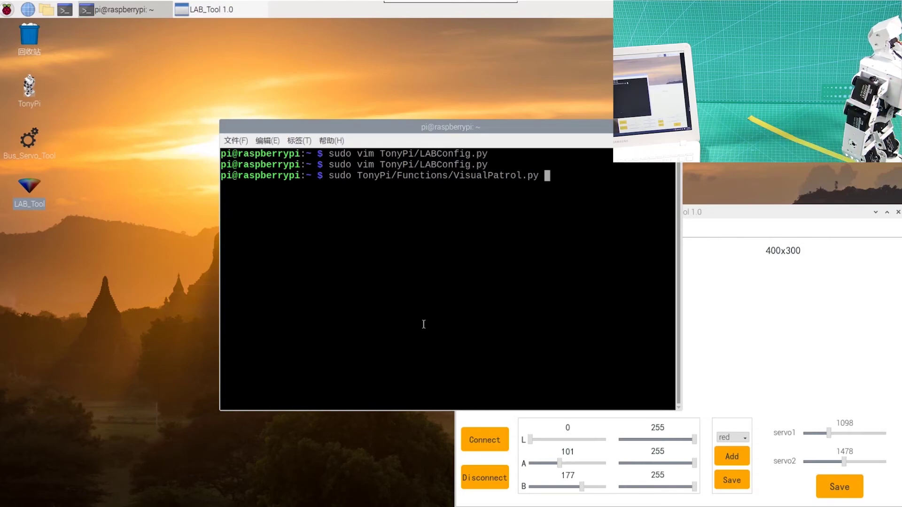
key(Return)
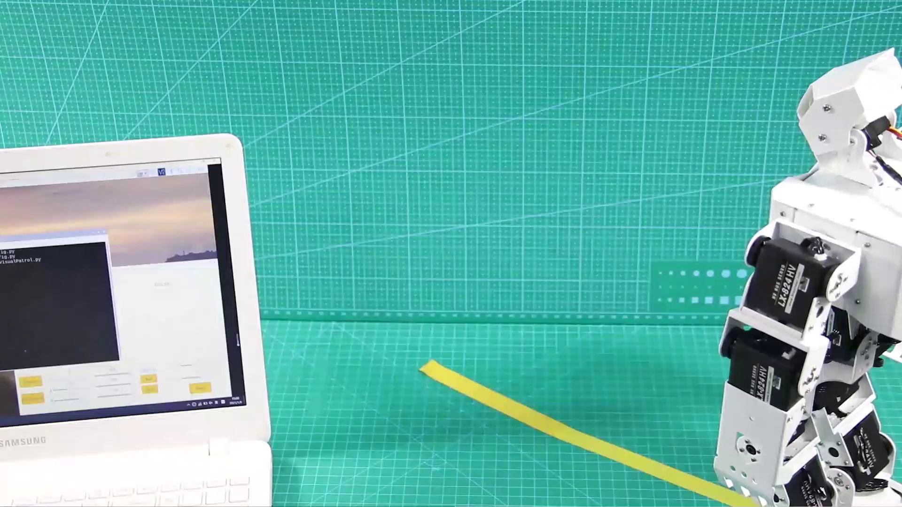